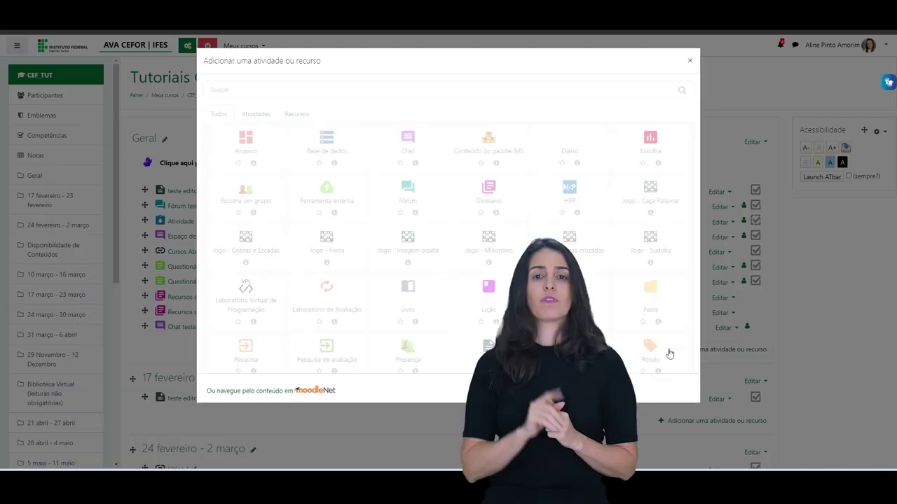
Step: Add an Escolha activity to the Geral section and name it "Escolha seu grupo"
left_click(253, 118)
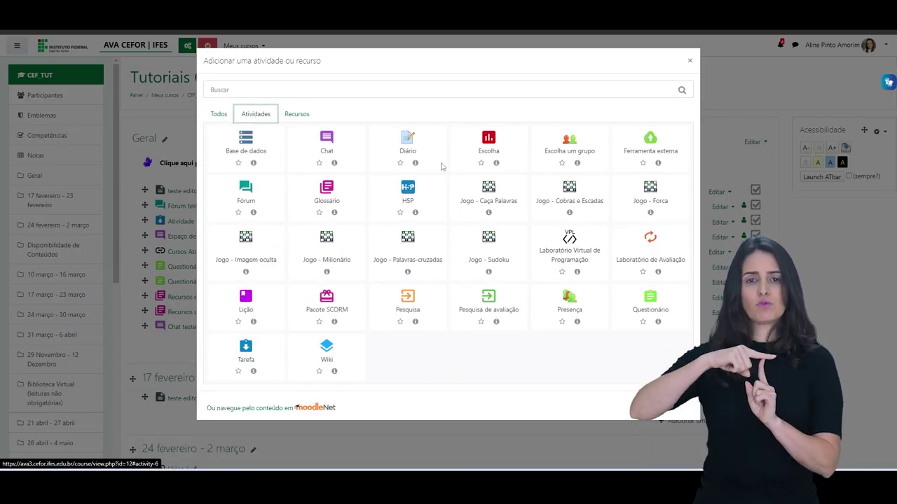
left_click(488, 144)
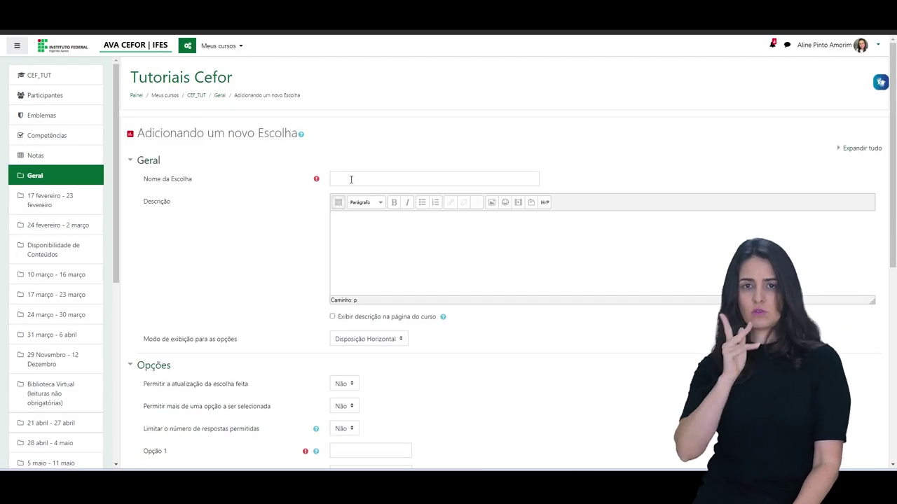
left_click(350, 179)
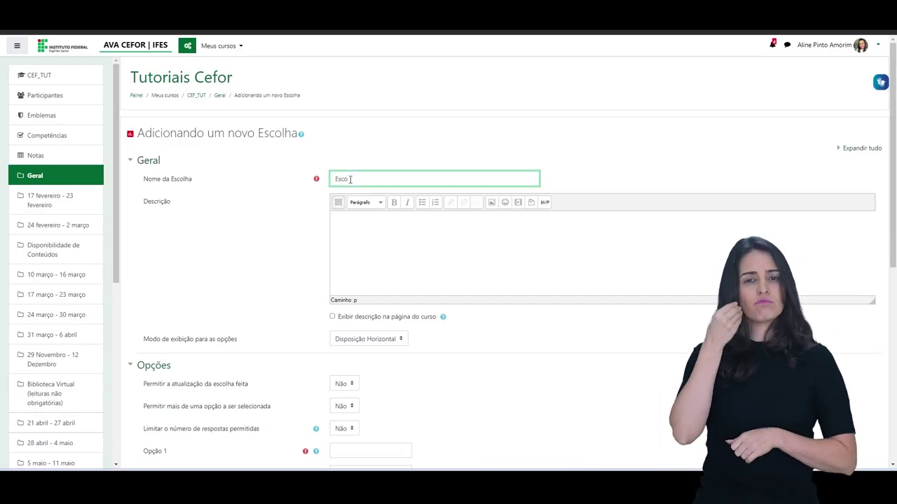
type("Escolha seu grupo")
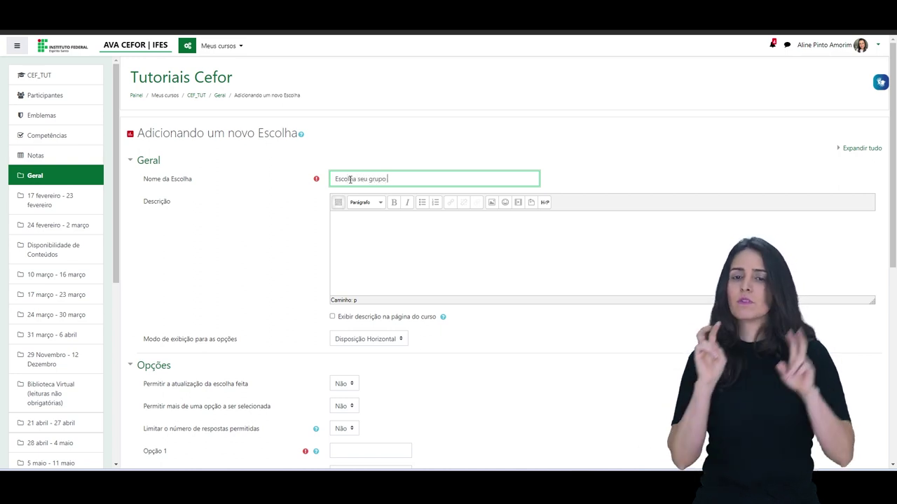
Step: Enter "teste" as the description and choose Disposição Horizontal as the display mode for the options
left_click(364, 232)
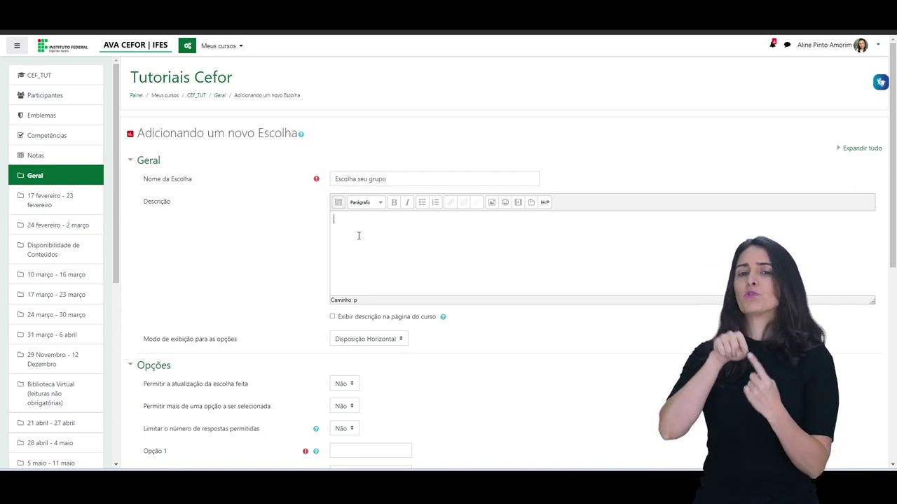
type("teste")
scroll(358, 235, "down", 2)
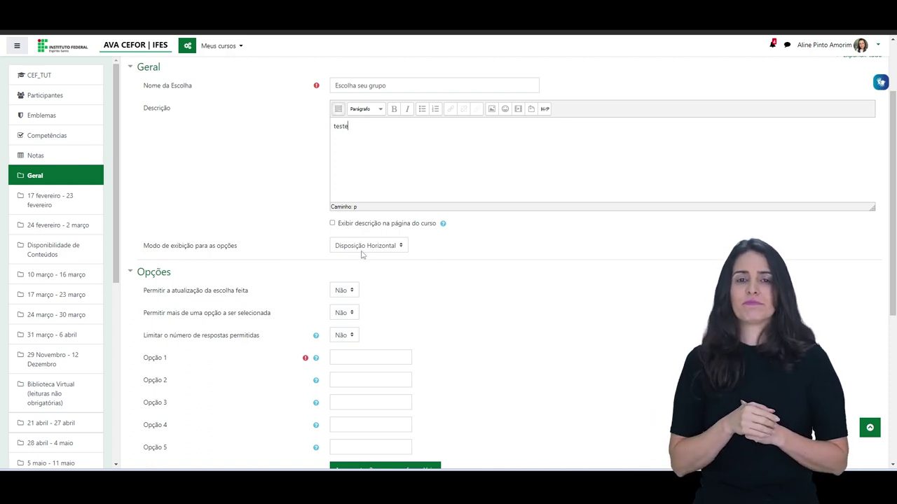
left_click(402, 248)
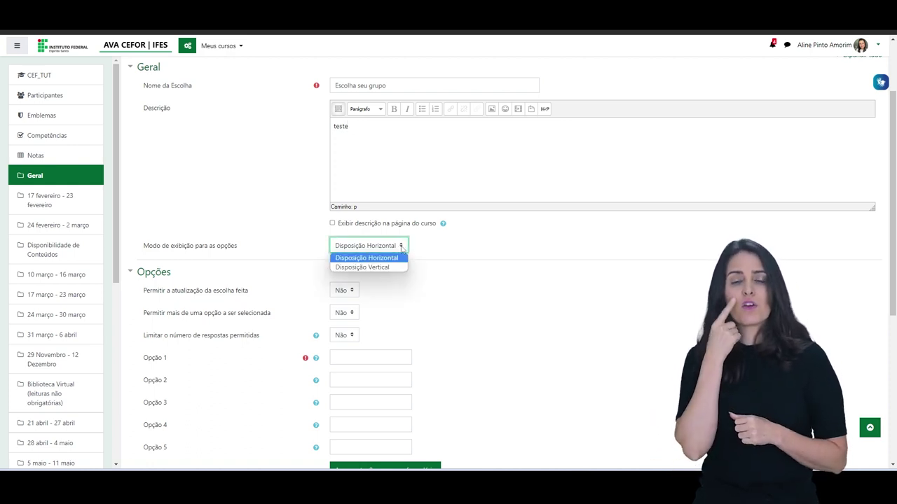
left_click(389, 258)
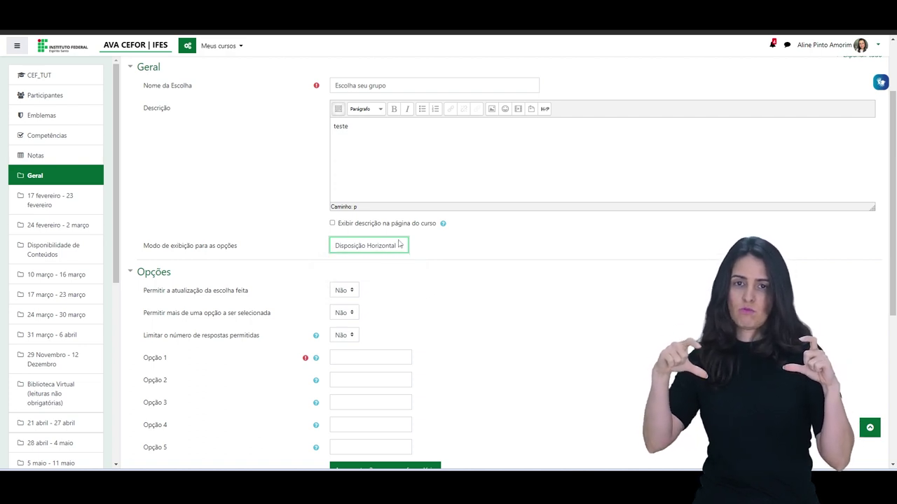
Step: Keep updating of the submitted choice at Não and set the limit on the number of allowed responses to Sim
scroll(231, 240, "down", 2)
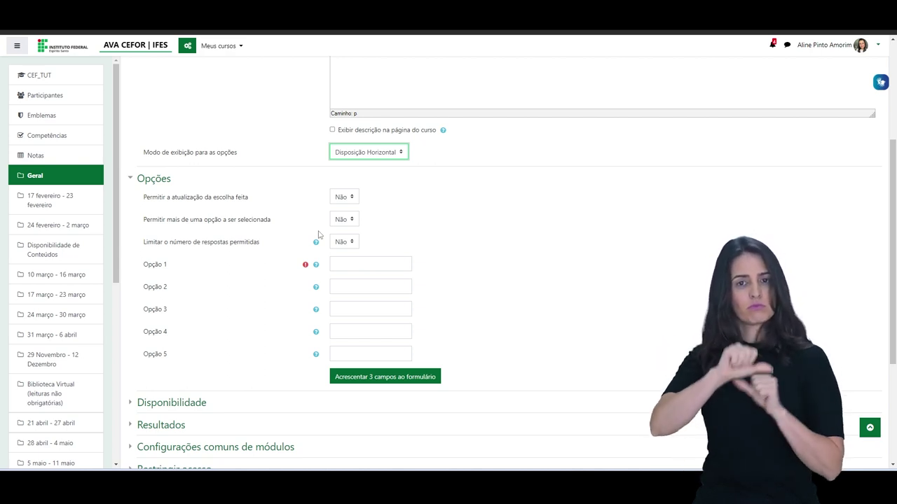
scroll(281, 224, "up", 3)
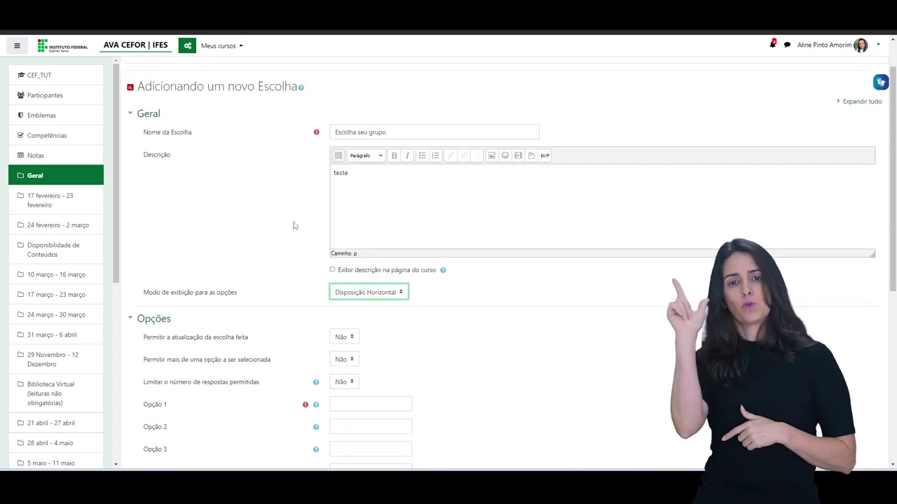
scroll(245, 256, "down", 3)
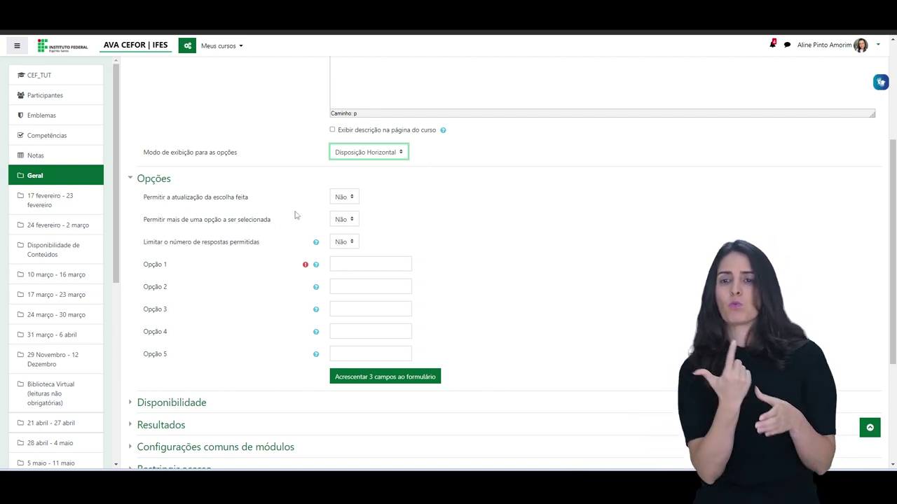
left_click(350, 199)
left_click(352, 202)
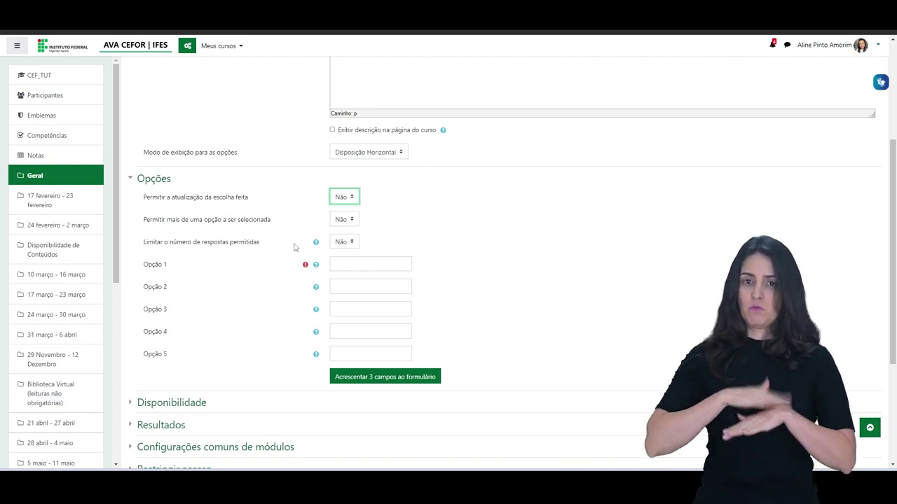
left_click(352, 242)
left_click(342, 261)
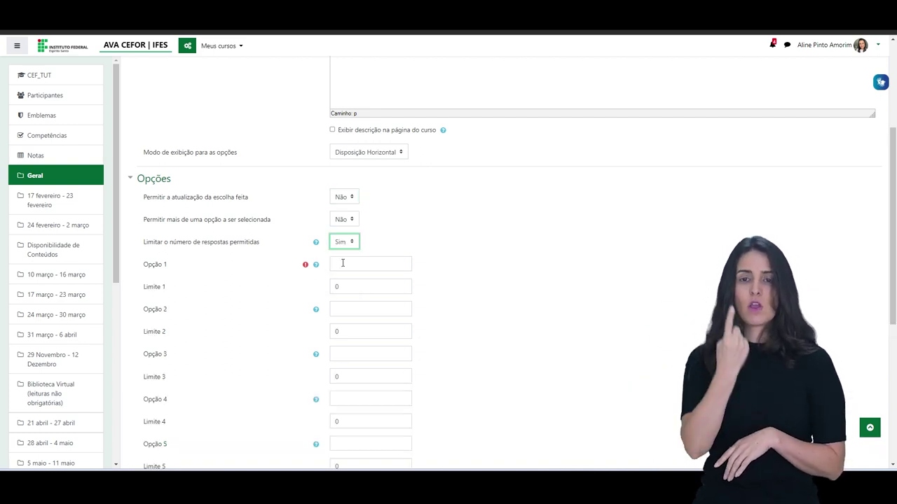
Step: Fill in Opção 1 as "Grupo 1" with a limit of 4 responses
scroll(282, 256, "down", 2)
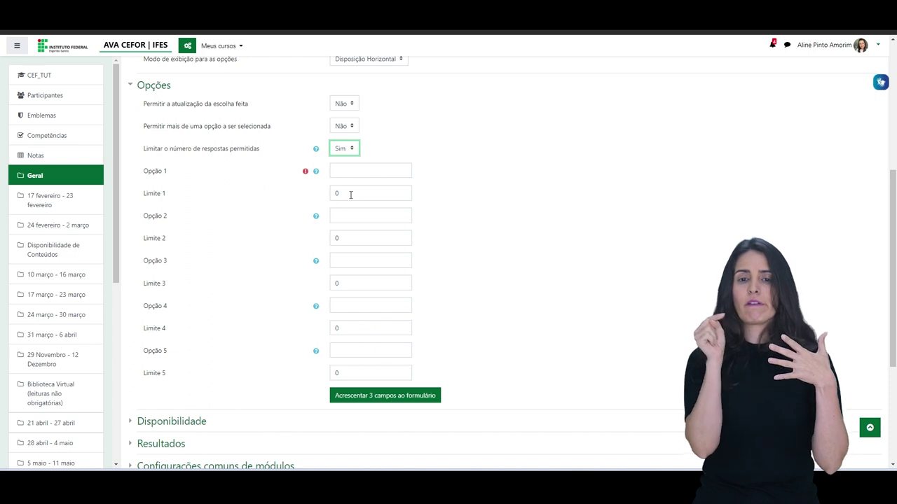
left_click(341, 170)
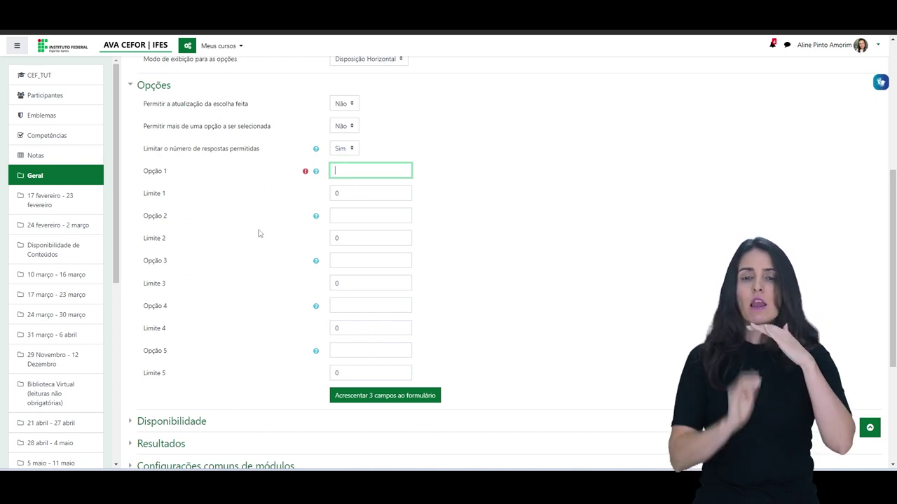
type("Grupo 1")
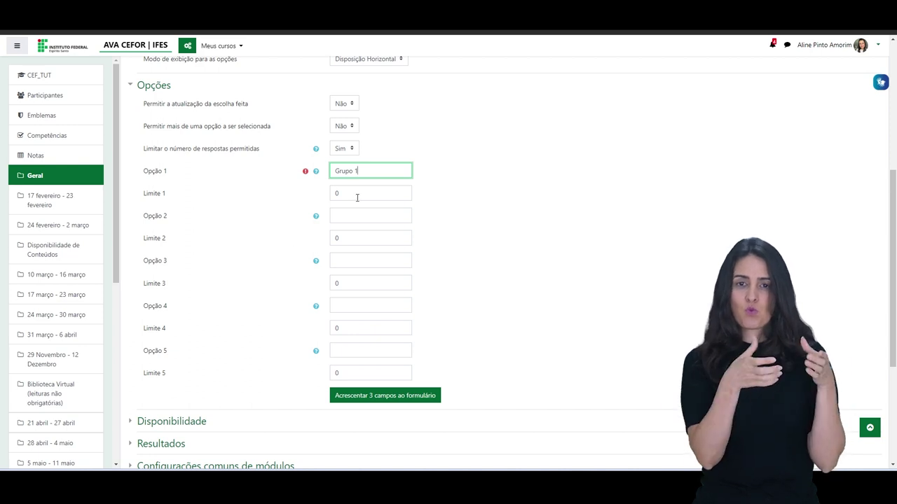
left_click(356, 195)
key("BackSpace")
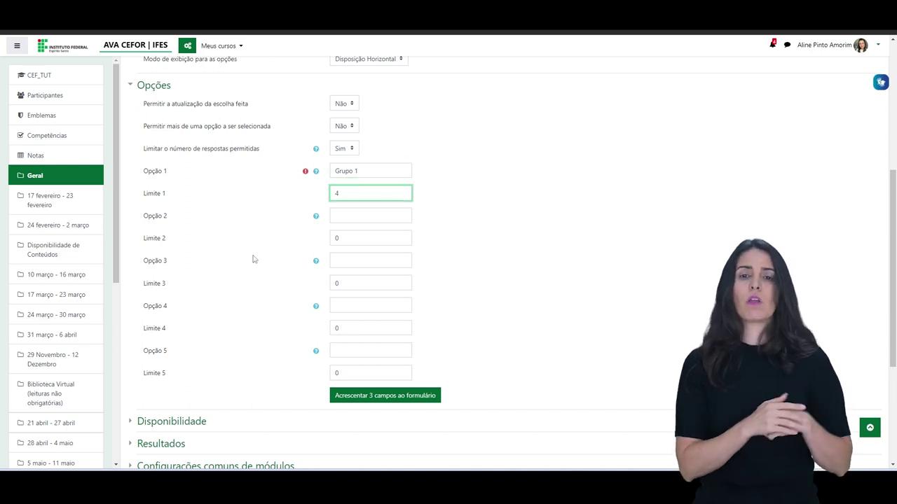
Step: Fill in Opção 2 as "Grupo 2" with limit 4 and Opção 3 as "Grupo 3" with limit 5
left_click(361, 213)
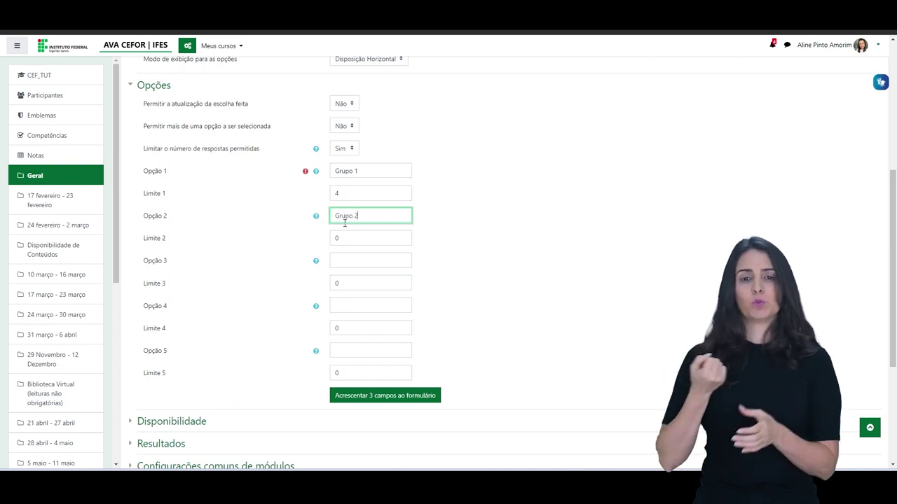
left_click(343, 237)
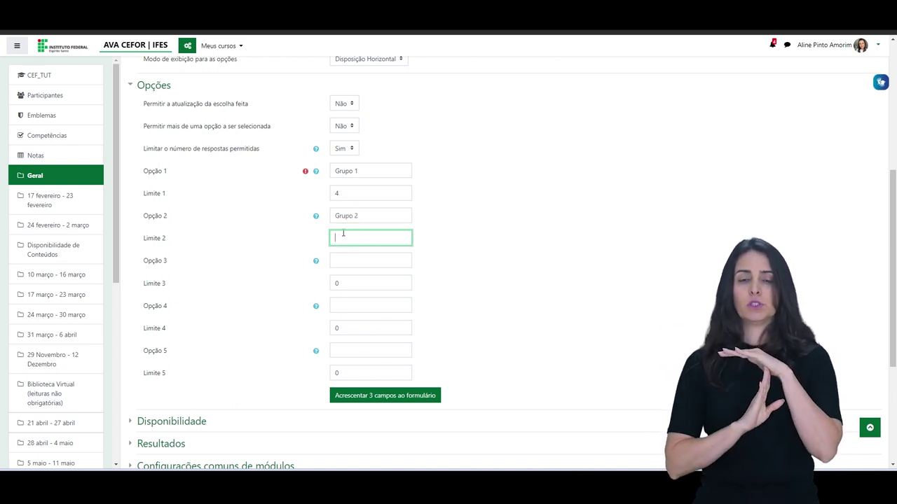
left_click(346, 259)
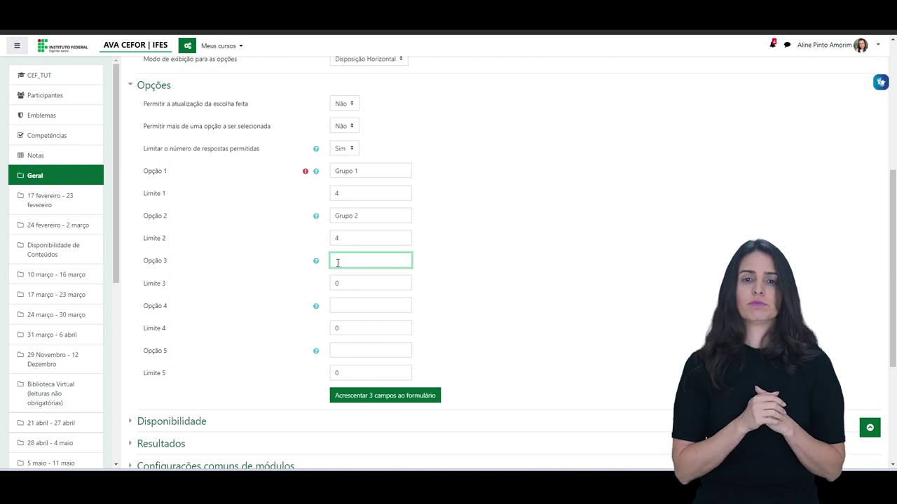
type("Grupo 3")
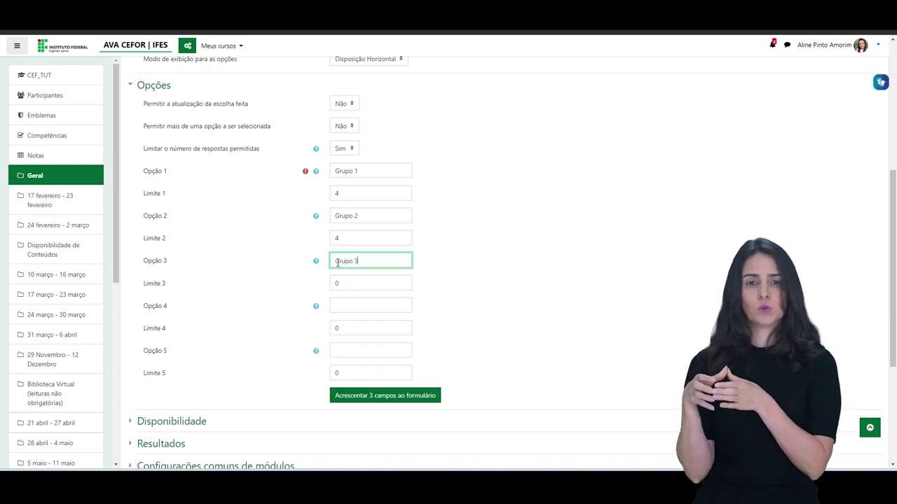
left_click(346, 281)
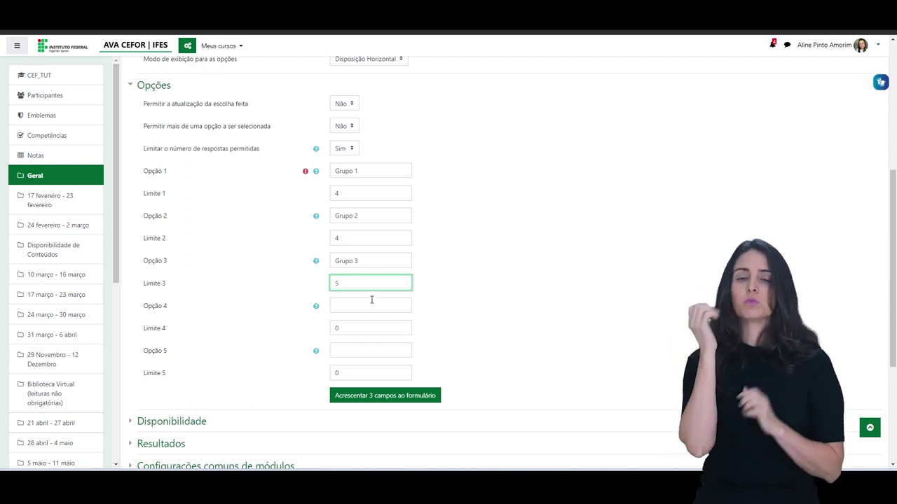
Step: Expand the Disponibilidade settings and enable both the start date and the end date for responses
scroll(448, 372, "down", 3)
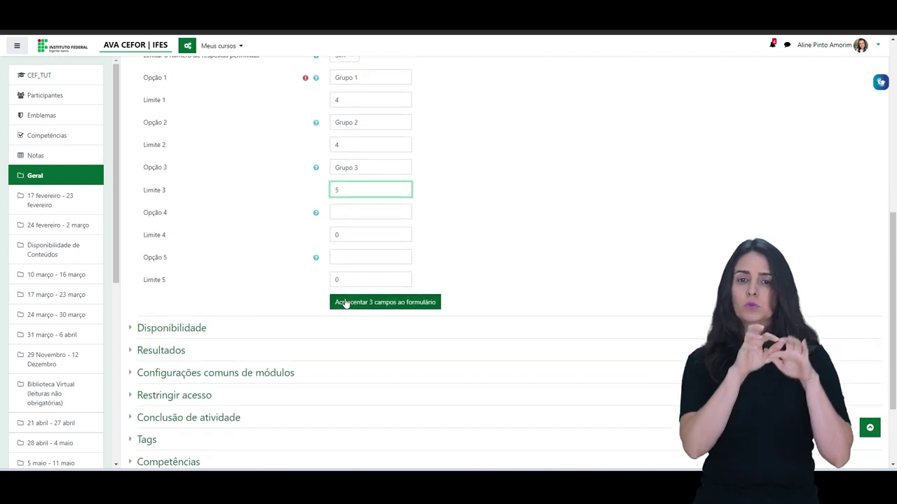
scroll(350, 201, "down", 2)
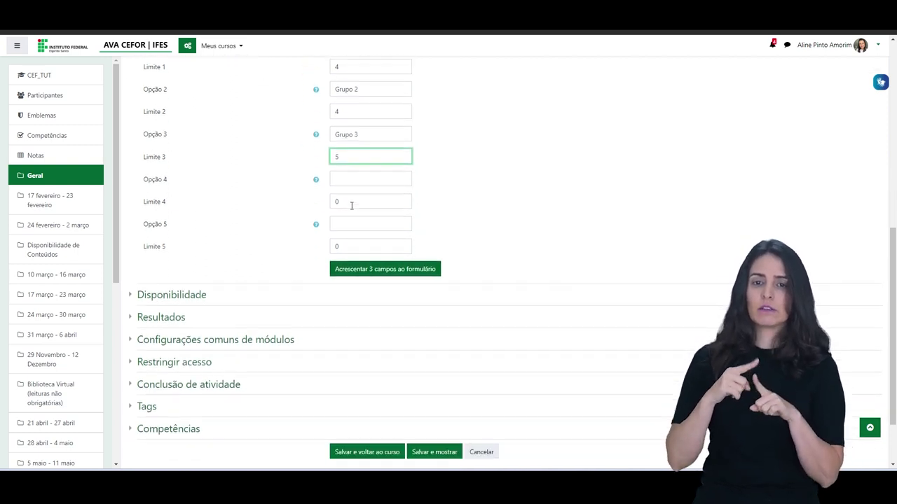
scroll(316, 269, "up", 1)
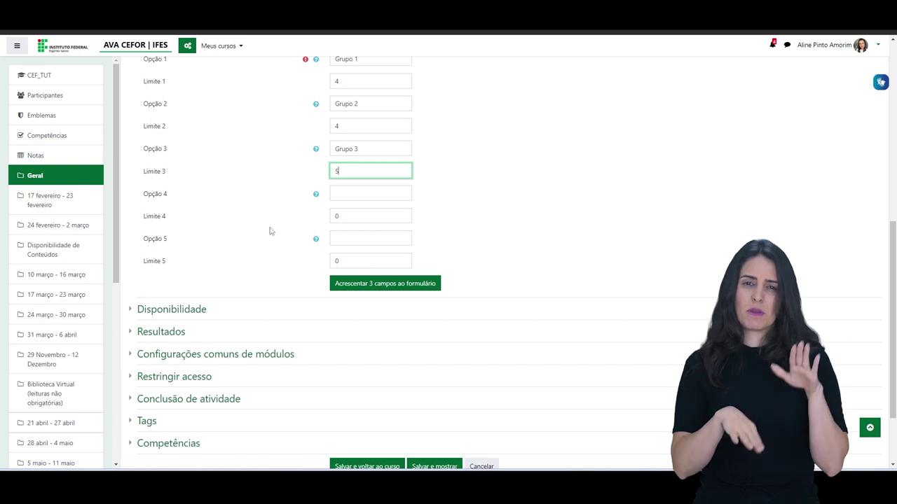
scroll(268, 210, "up", 2)
scroll(267, 196, "up", 2)
scroll(292, 340, "down", 4)
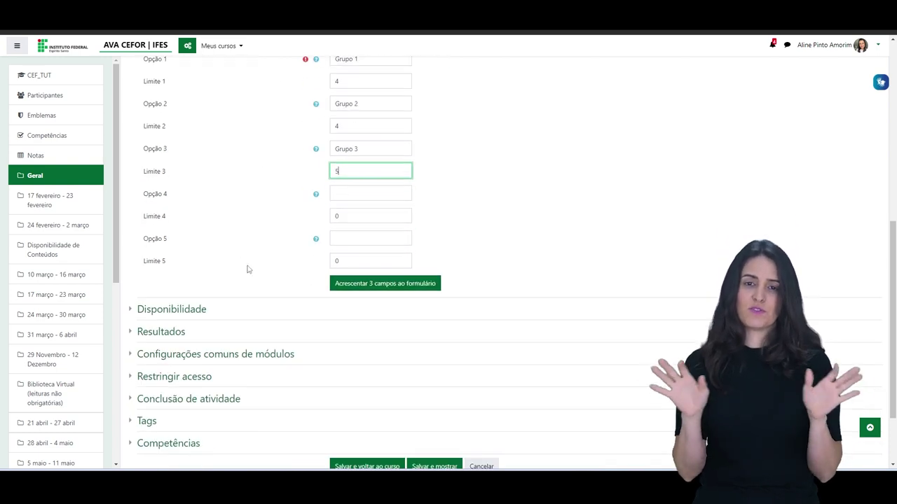
key("Tab")
key("Return")
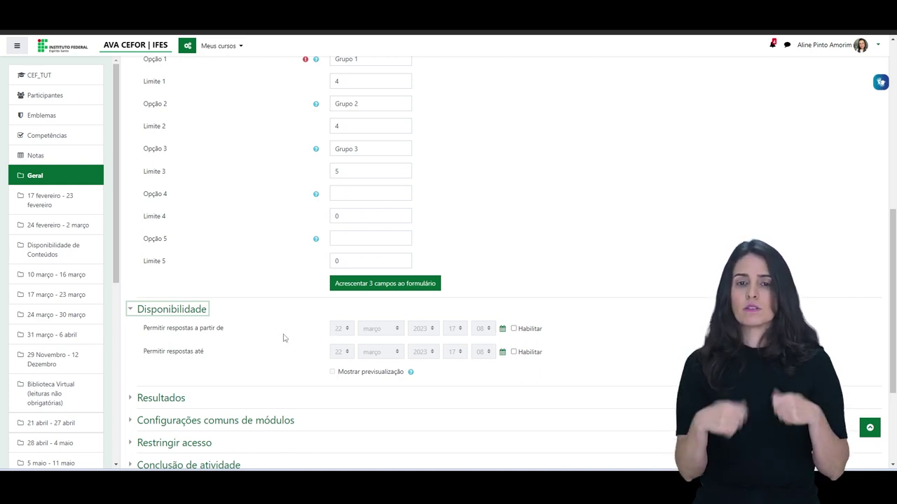
left_click(513, 328)
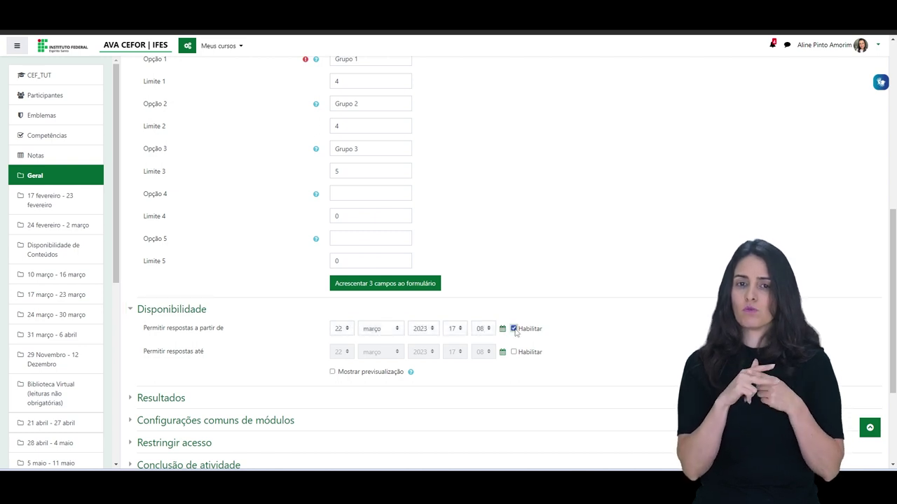
left_click(513, 351)
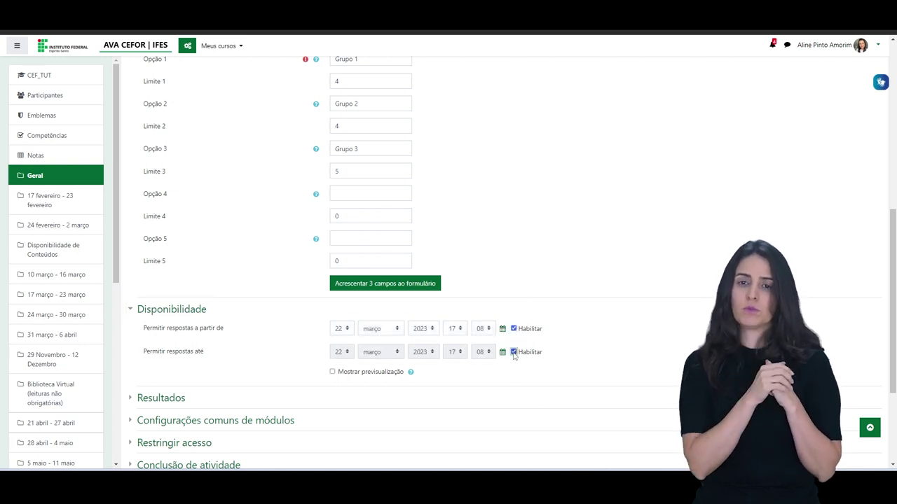
Step: Set the day of the "Permitir respostas até" date to 25
left_click(346, 352)
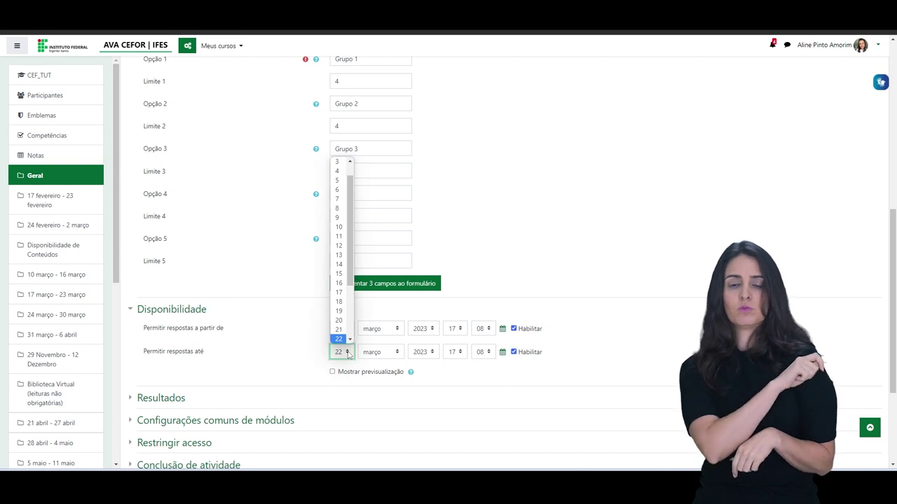
scroll(342, 267, "down", 3)
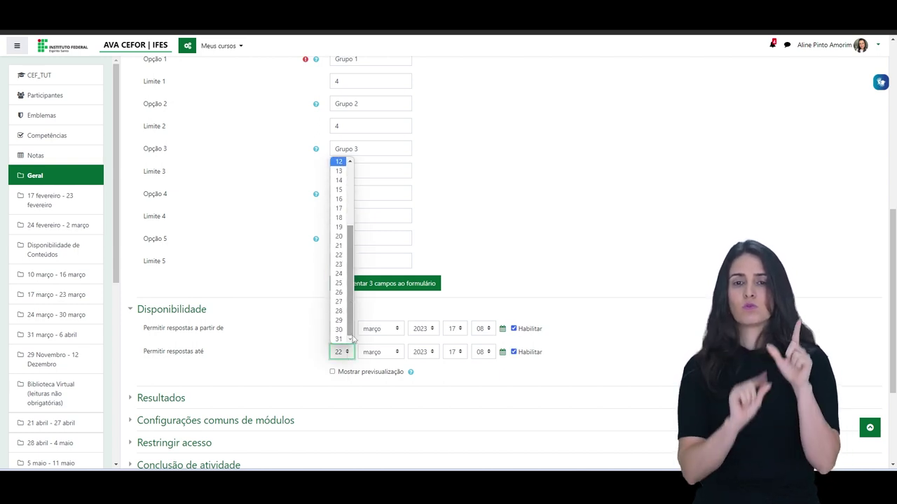
left_click(340, 283)
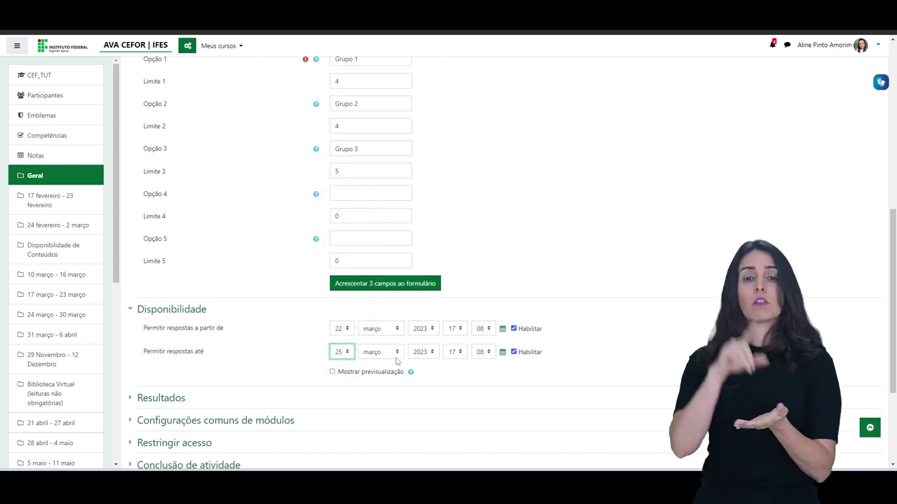
Step: Expand the Resultados settings and set Publicar resultados to "Mostrar os resultados aos estudantes após eles responderem"
scroll(474, 369, "down", 2)
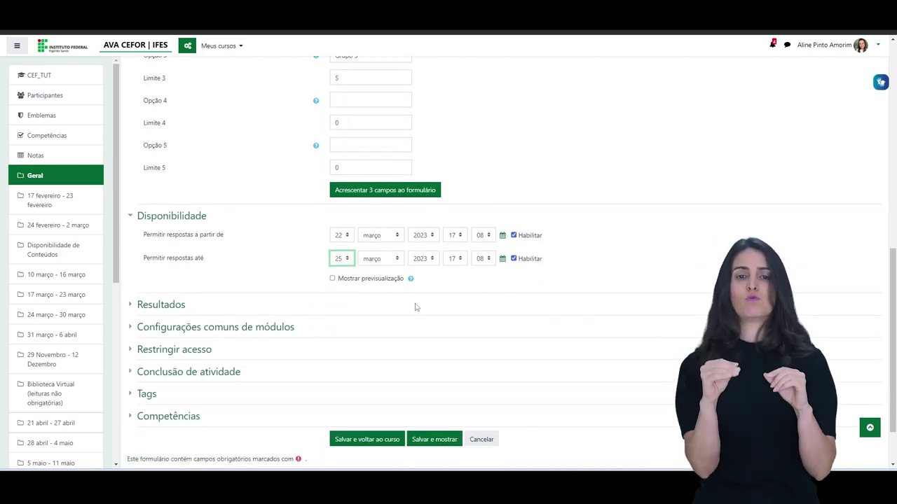
scroll(379, 202, "down", 1)
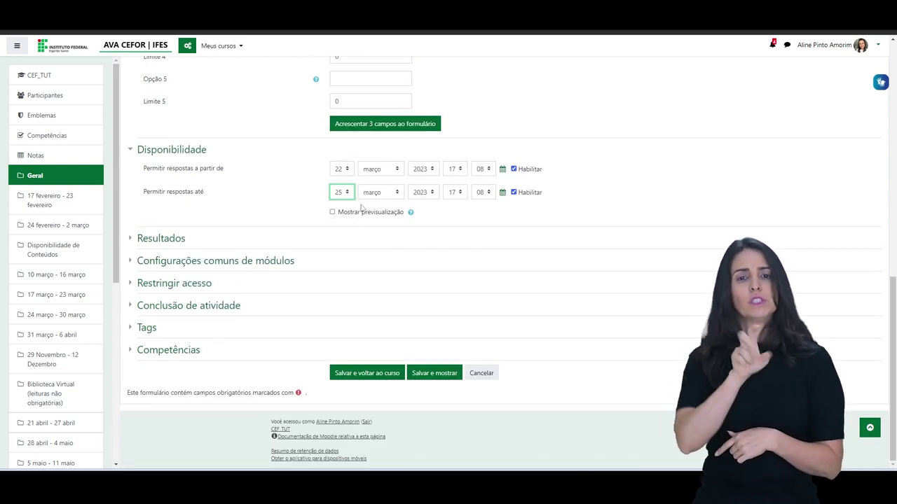
left_click(190, 244)
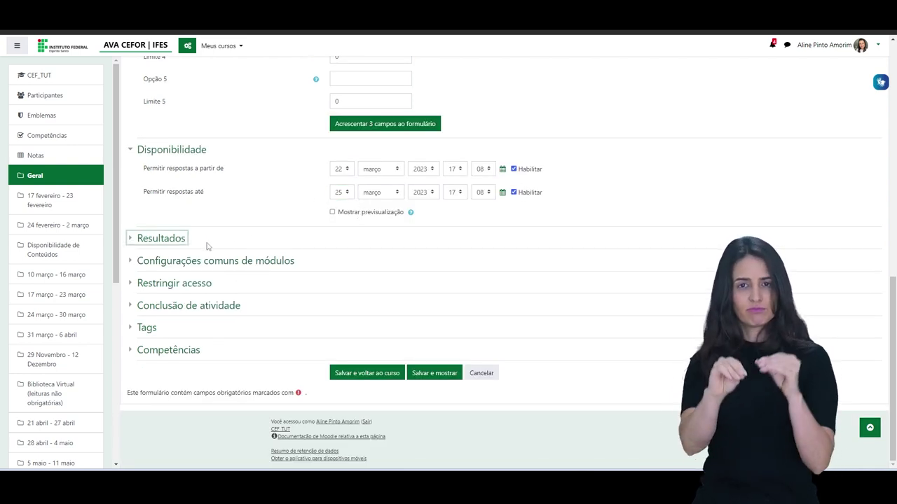
left_click(161, 241)
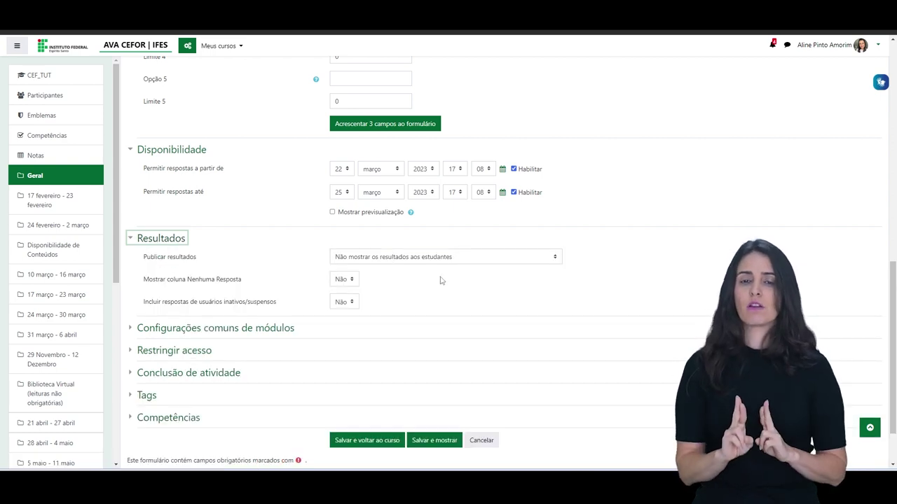
left_click(554, 258)
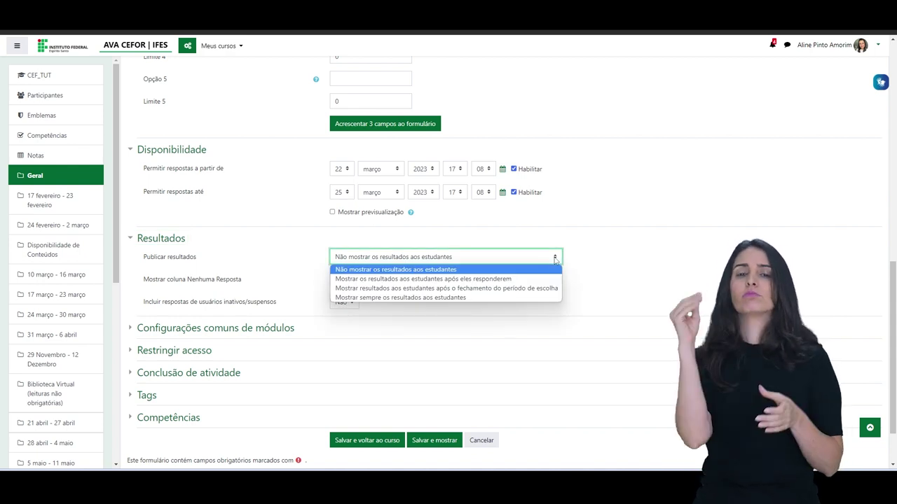
left_click(376, 280)
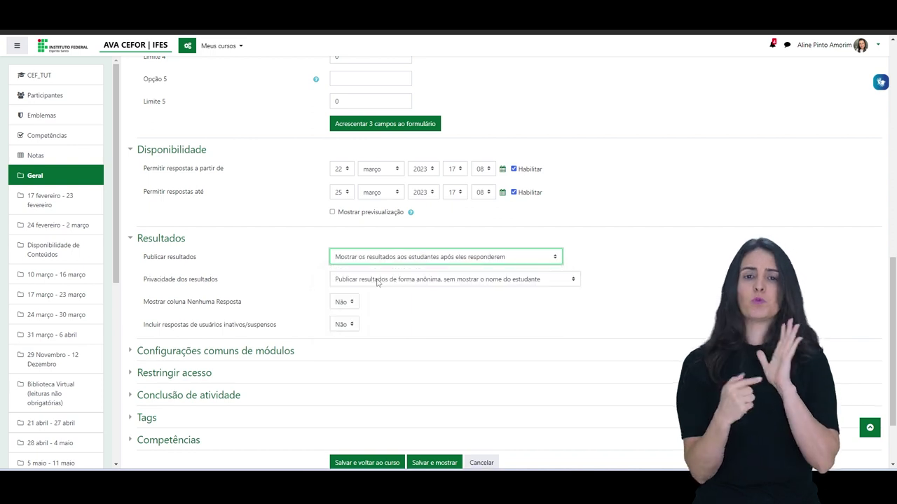
left_click(557, 259)
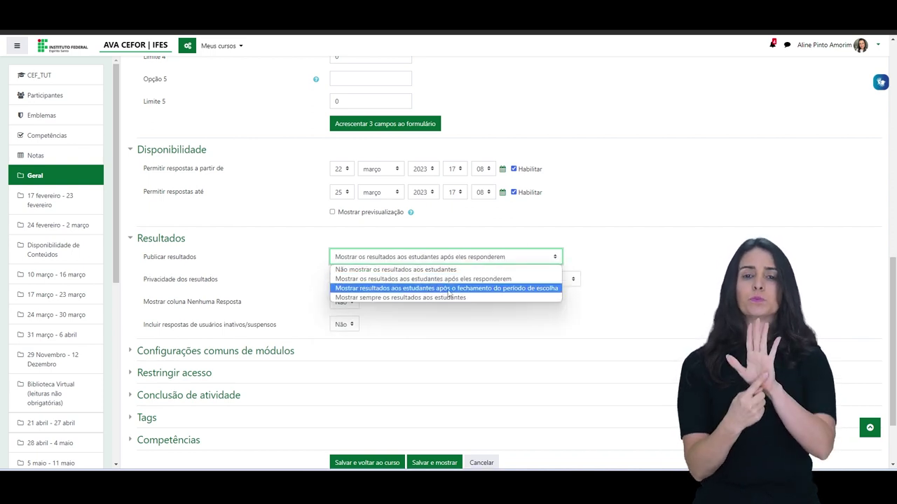
left_click(398, 279)
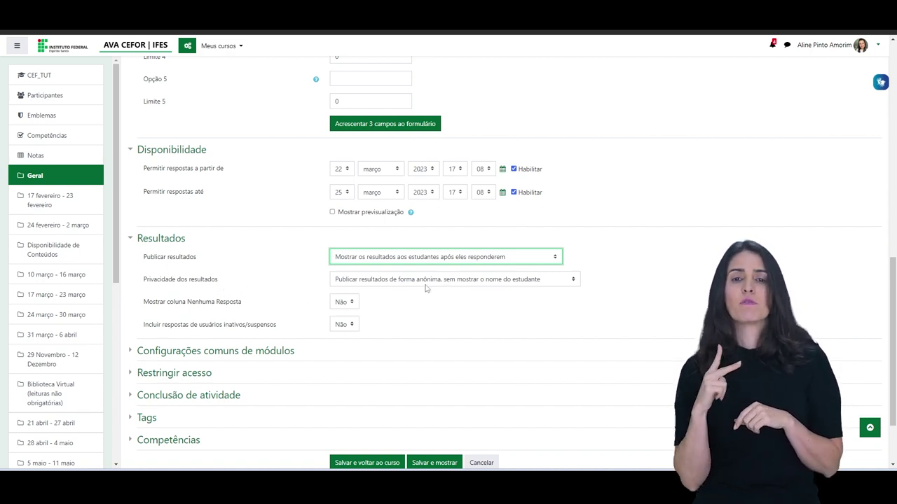
Step: Set Privacidade dos resultados to "Publicar resultados completos, mostrando os nomes dos estudantes e os resultados" and Mostrar coluna Nenhuma Resposta to Não
left_click(573, 279)
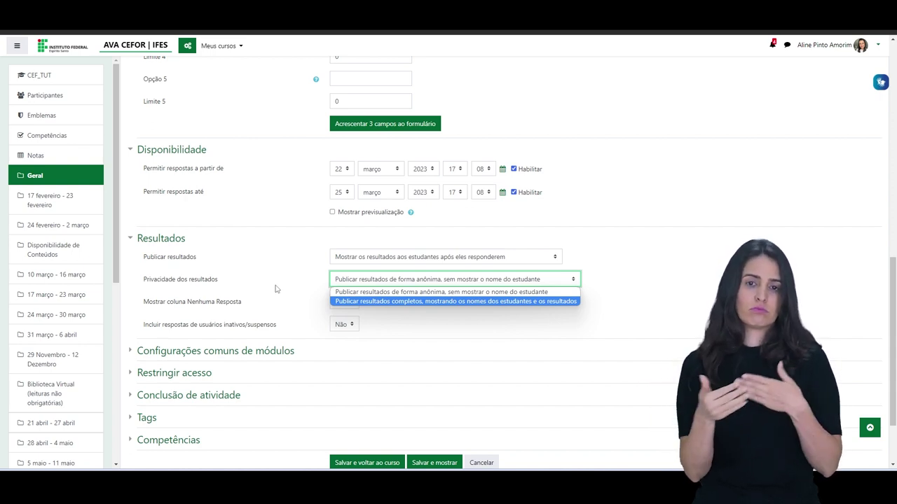
left_click(382, 301)
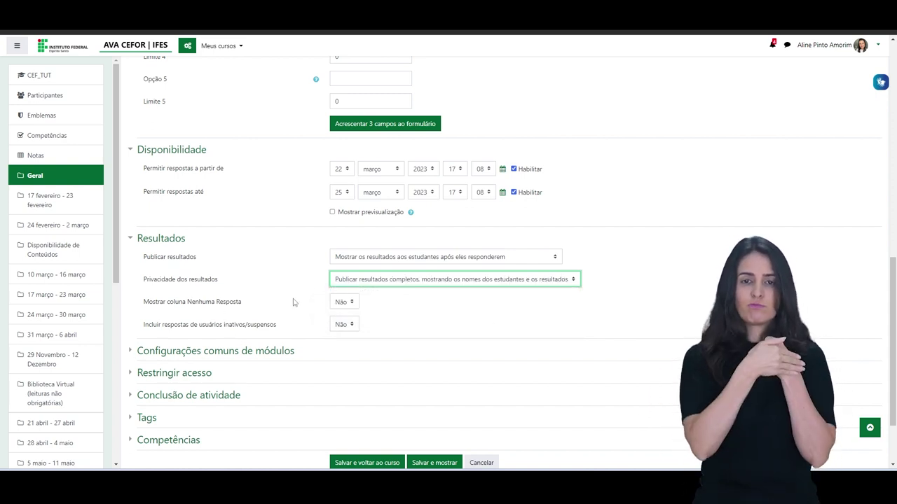
left_click(352, 304)
left_click(353, 314)
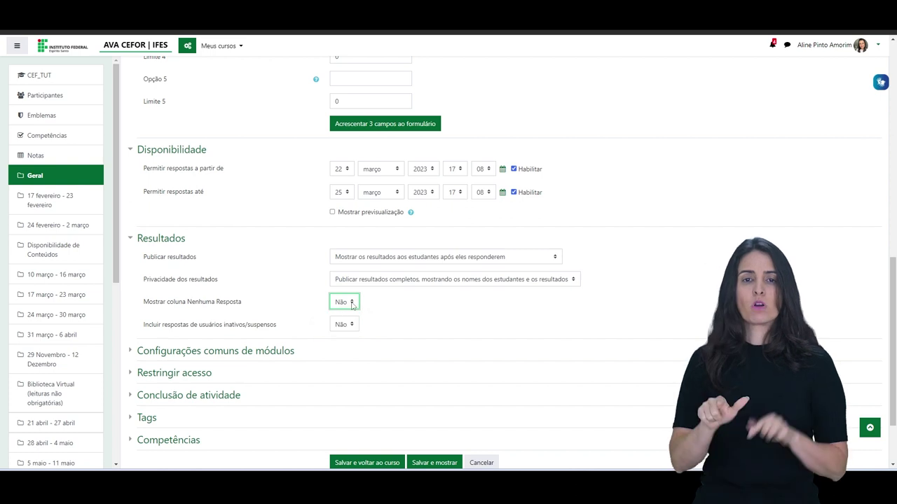
Step: Save and display the Escolha activity, and record Grupo 3 as the response
scroll(276, 302, "down", 2)
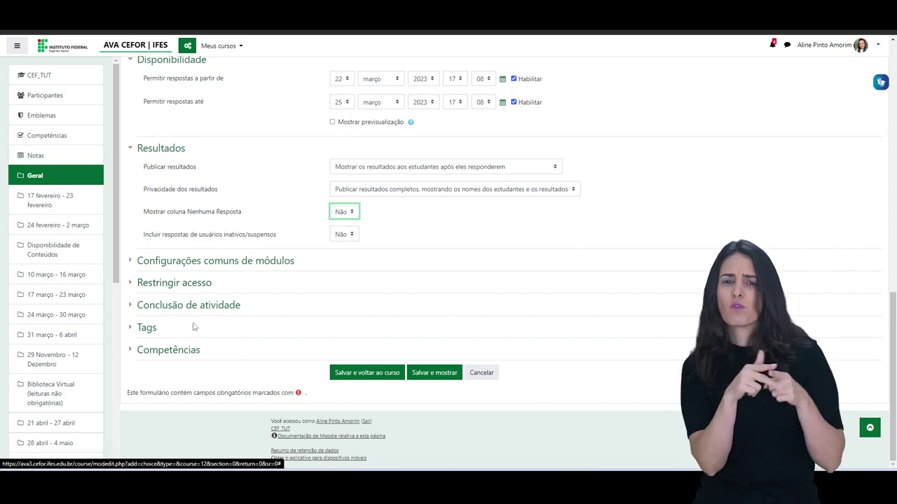
left_click(426, 375)
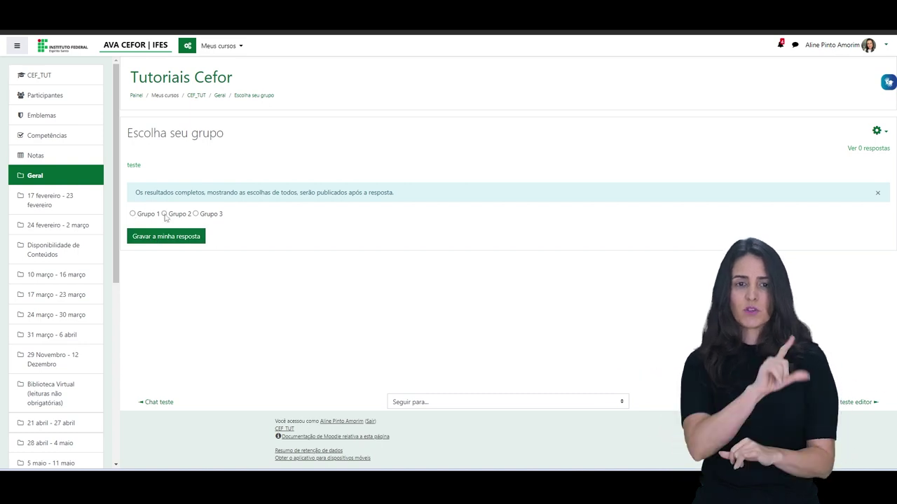
left_click(197, 214)
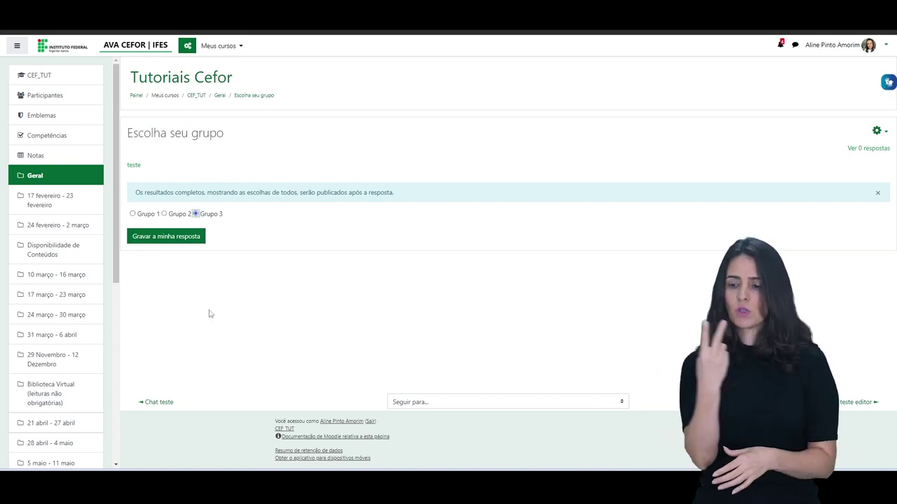
left_click(152, 238)
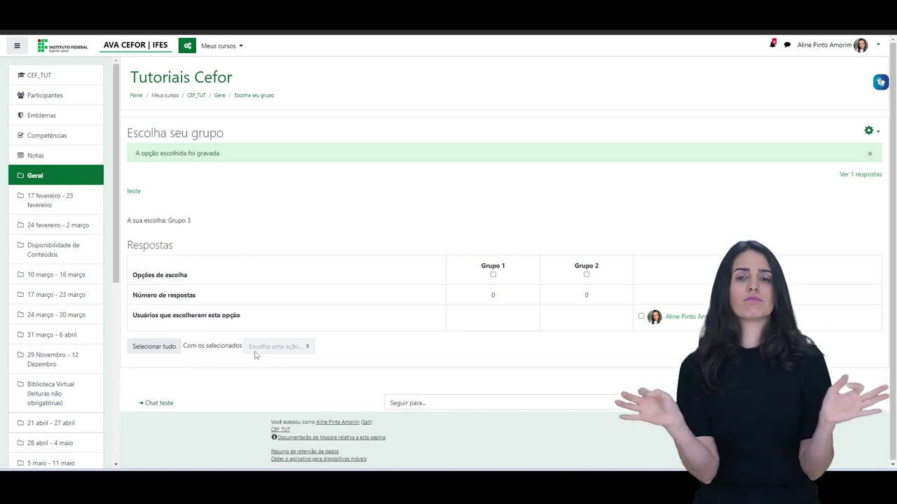